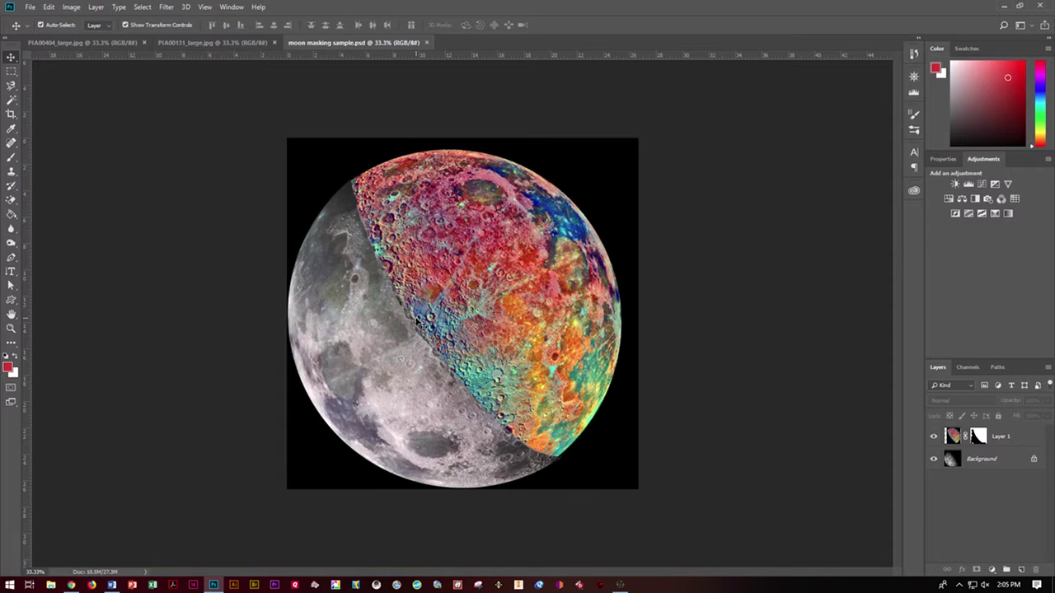
Check the two image file links on the Masking - Moon assignment page in Chrome and return to Photoshop
{"action": "left_click", "coordinate": [73, 585]}
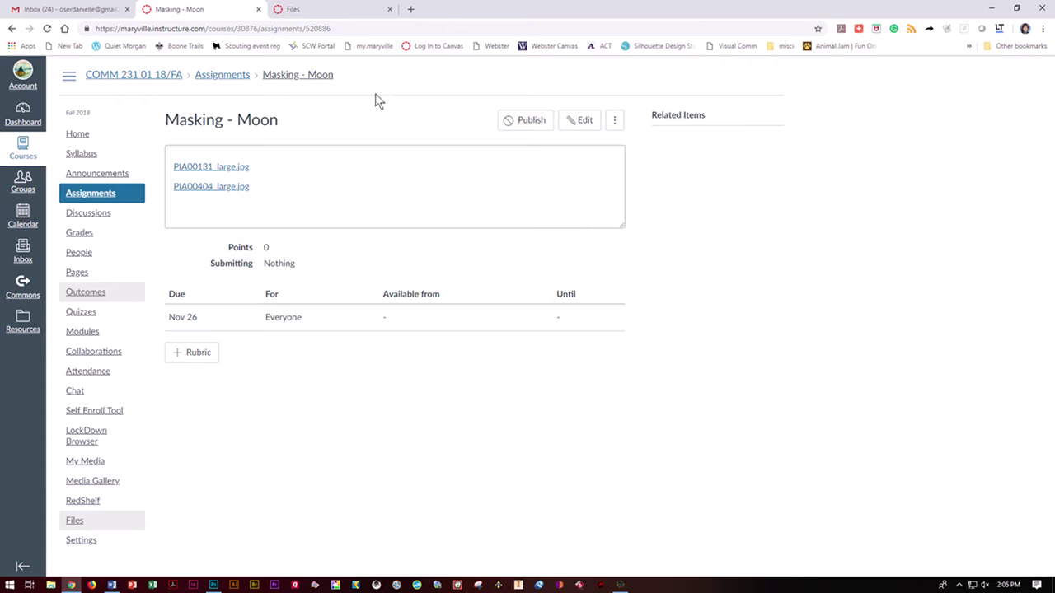
{"action": "left_click", "coordinate": [990, 7]}
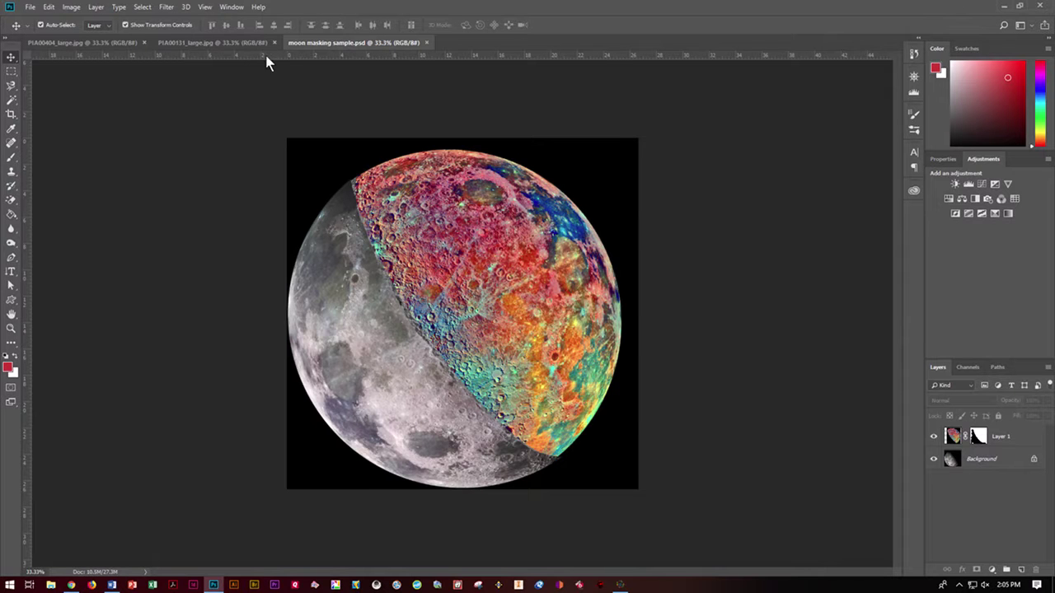
Close moon masking sample.psd and look at the two source moon images, ending on PIA00131_large.jpg
{"action": "left_click", "coordinate": [426, 42]}
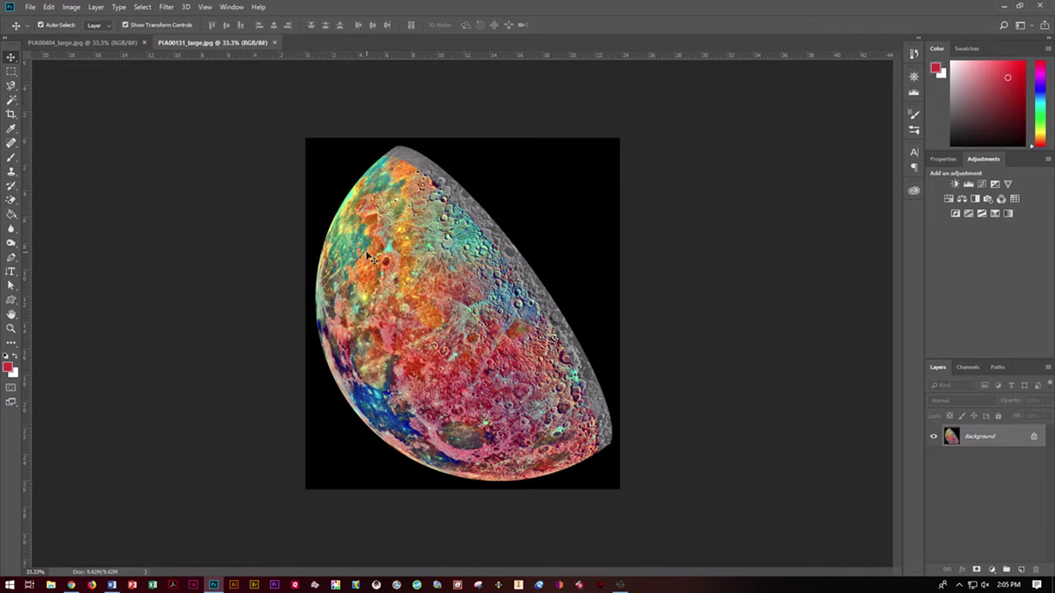
{"action": "left_click", "coordinate": [96, 40]}
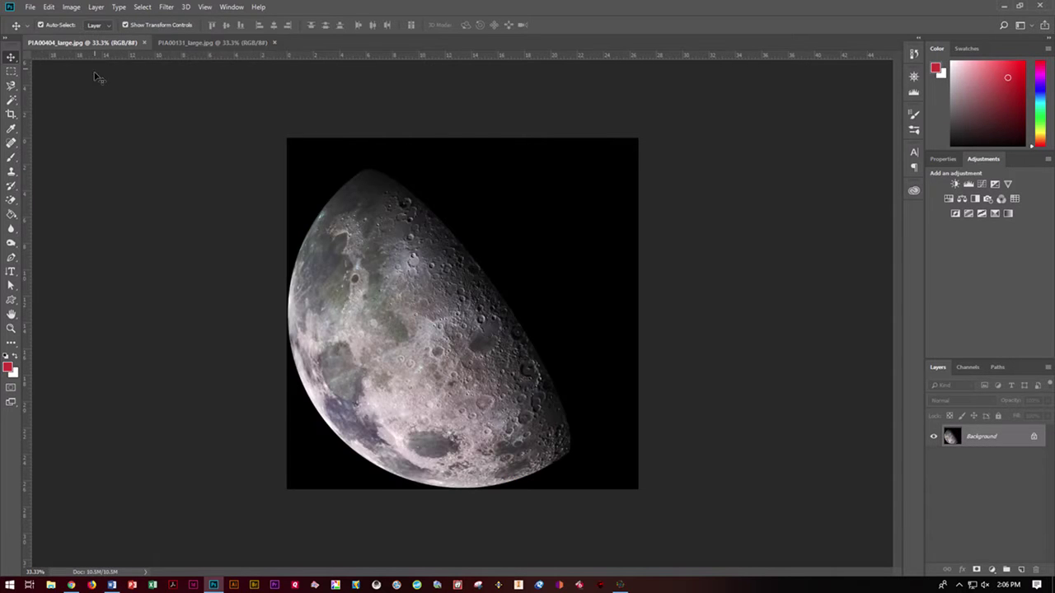
{"action": "left_click", "coordinate": [211, 44]}
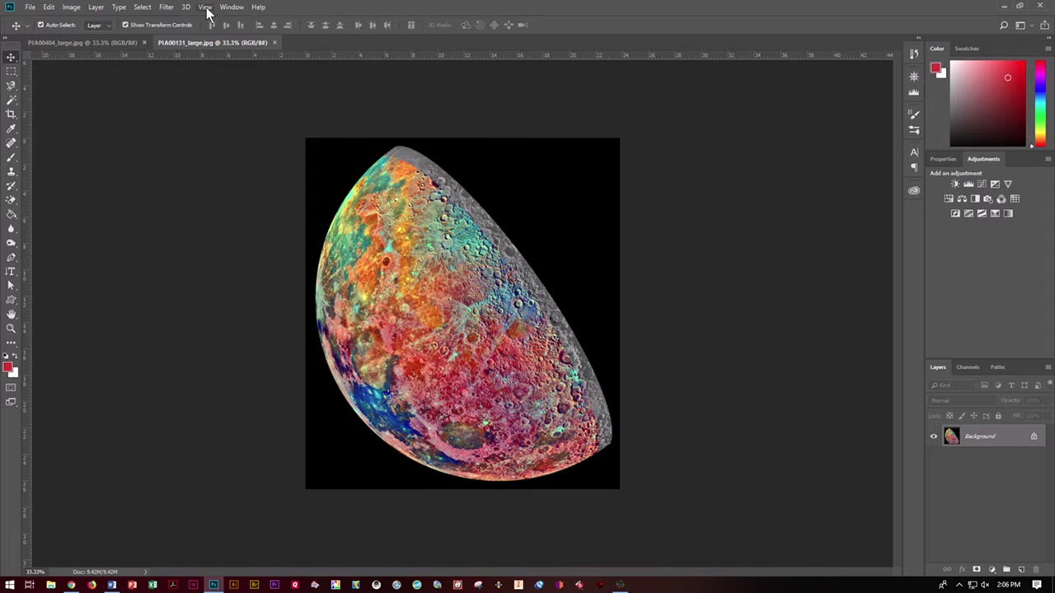
Arrange the two open moon images side by side with the 2-up Vertical layout
{"action": "left_click", "coordinate": [232, 10]}
{"action": "mouse_move", "coordinate": [281, 30]}
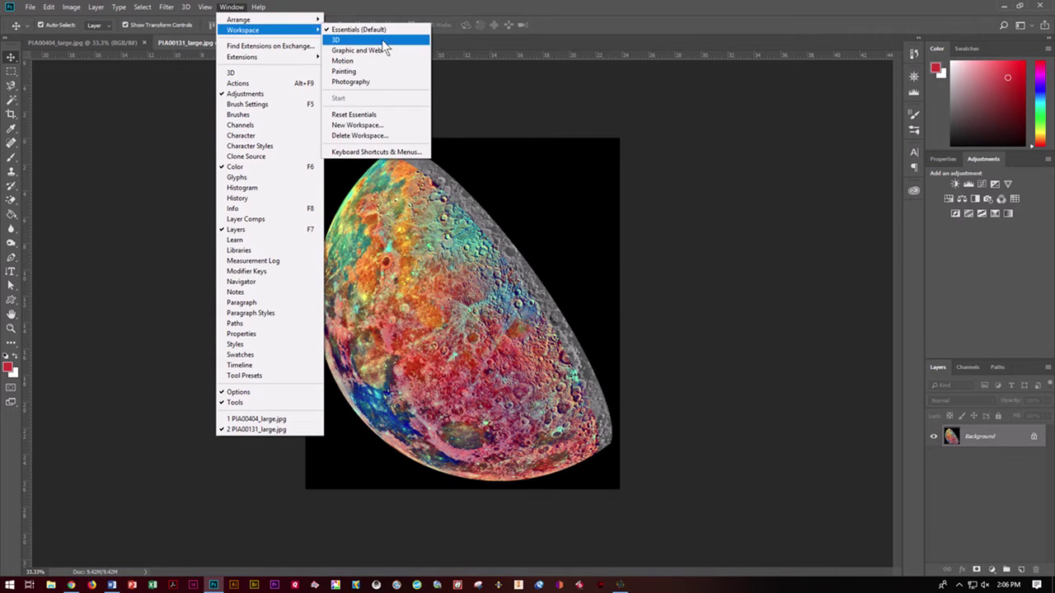
{"action": "mouse_move", "coordinate": [247, 19]}
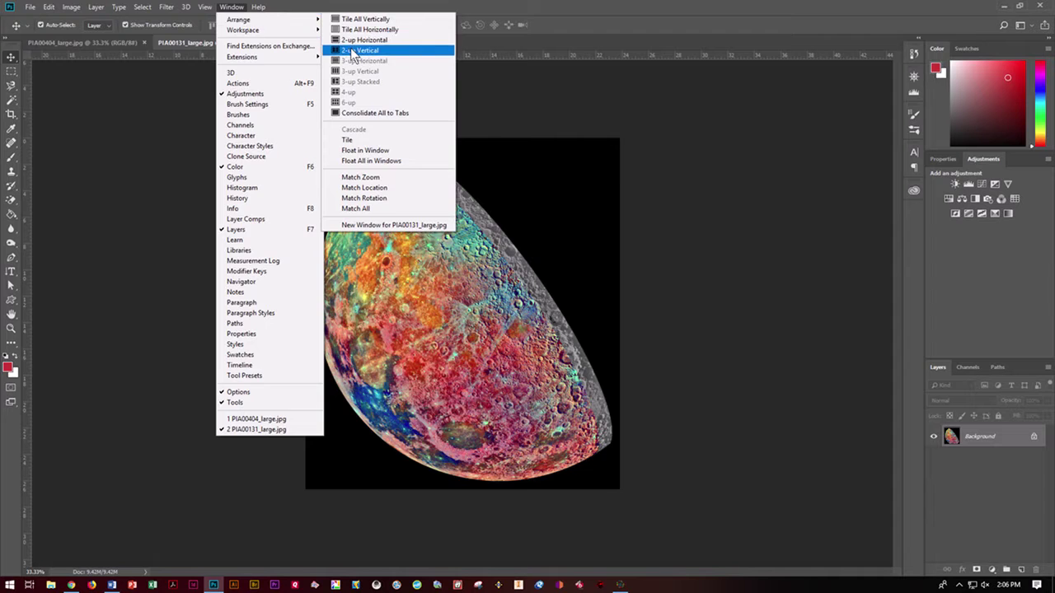
{"action": "left_click", "coordinate": [362, 50]}
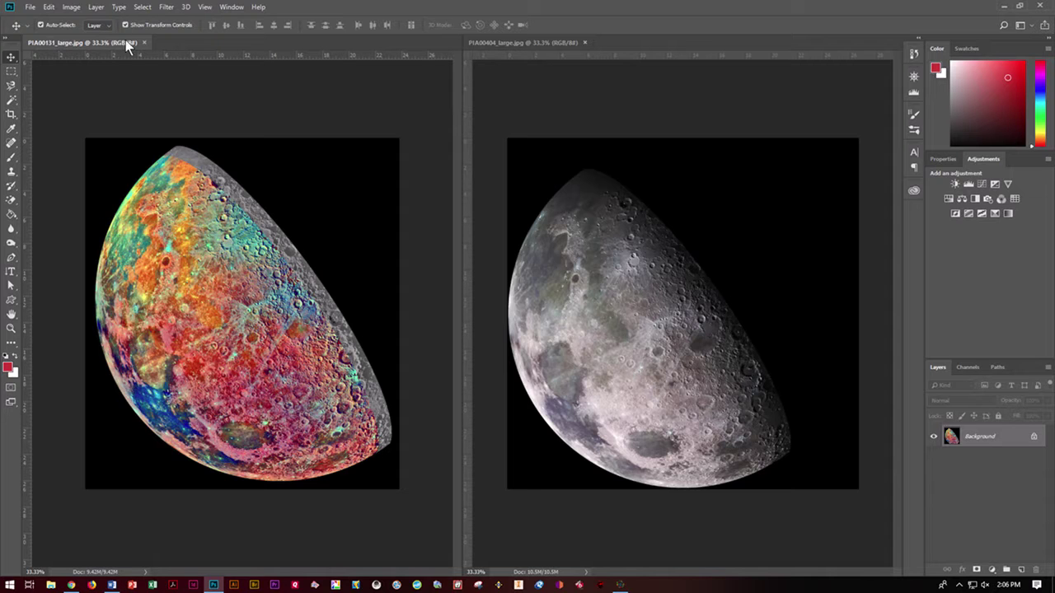
Rotate the whole colourful moon image PIA00131_large.jpg by 180°
{"action": "left_click", "coordinate": [72, 8]}
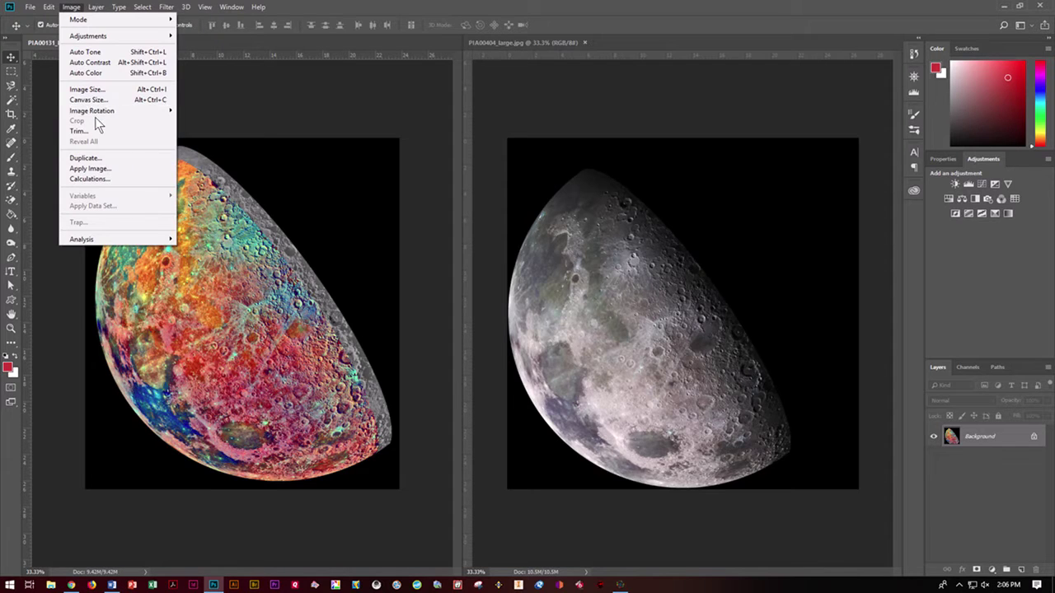
{"action": "mouse_move", "coordinate": [100, 114]}
{"action": "left_click", "coordinate": [204, 112]}
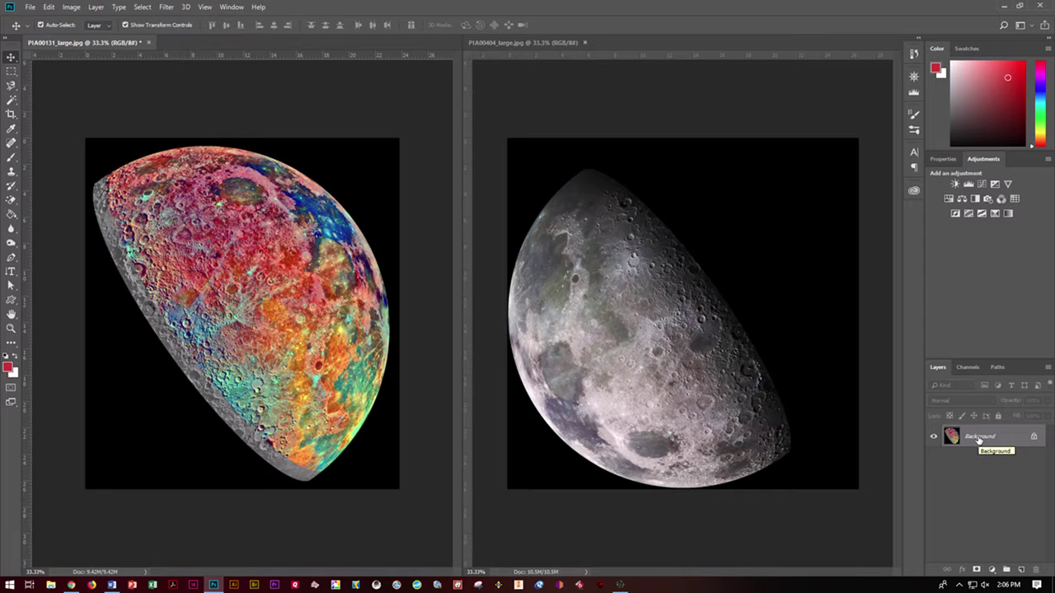
Copy the colourful moon's Background layer into PIA00404_large.jpg, and close PIA00131_large.jpg without saving
{"action": "left_click_drag", "start_coordinate": [979, 441], "coordinate": [698, 386]}
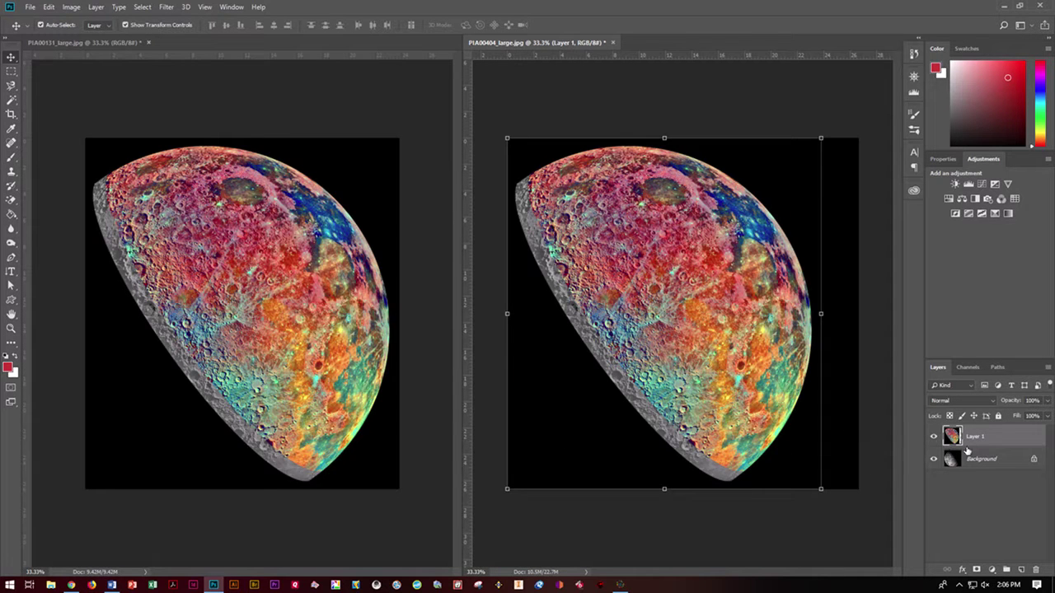
{"action": "left_click", "coordinate": [149, 42]}
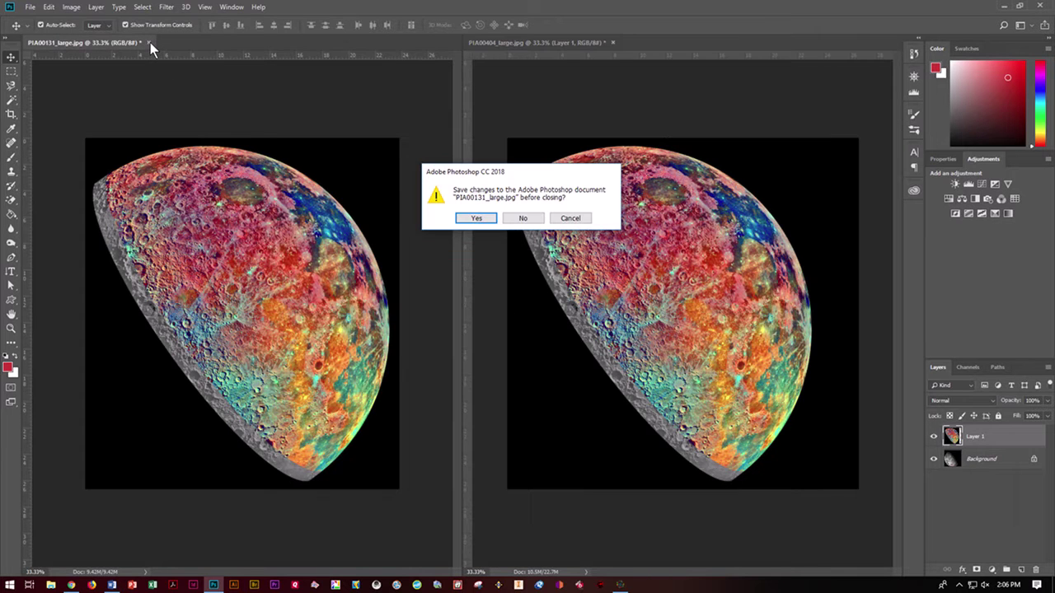
{"action": "left_click", "coordinate": [522, 219]}
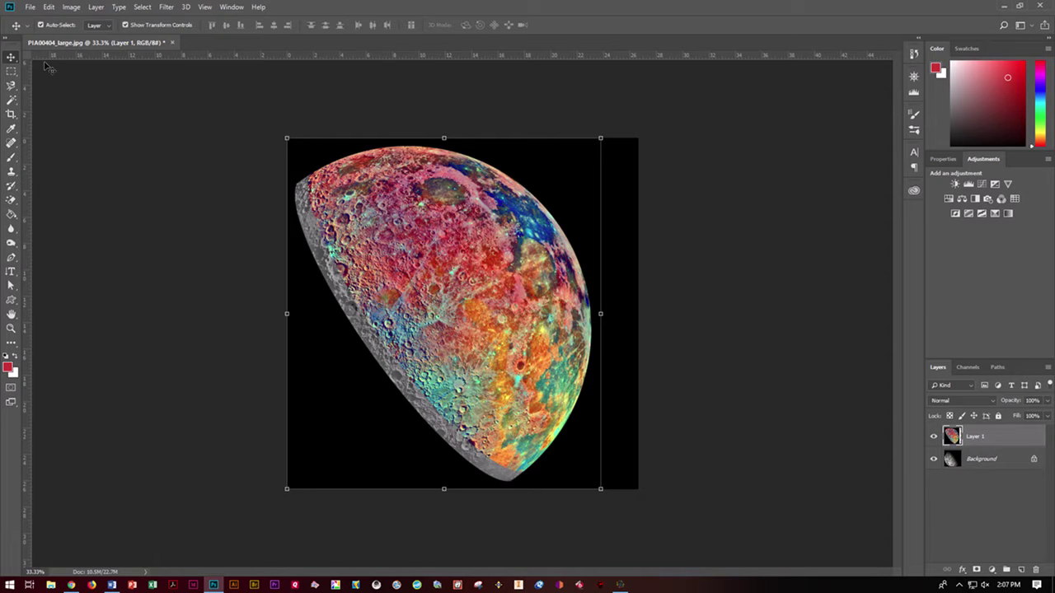
Move the colourful moon layer flush with the canvas's right edge and add a layer mask to it
{"action": "left_click_drag", "start_coordinate": [458, 254], "coordinate": [494, 256]}
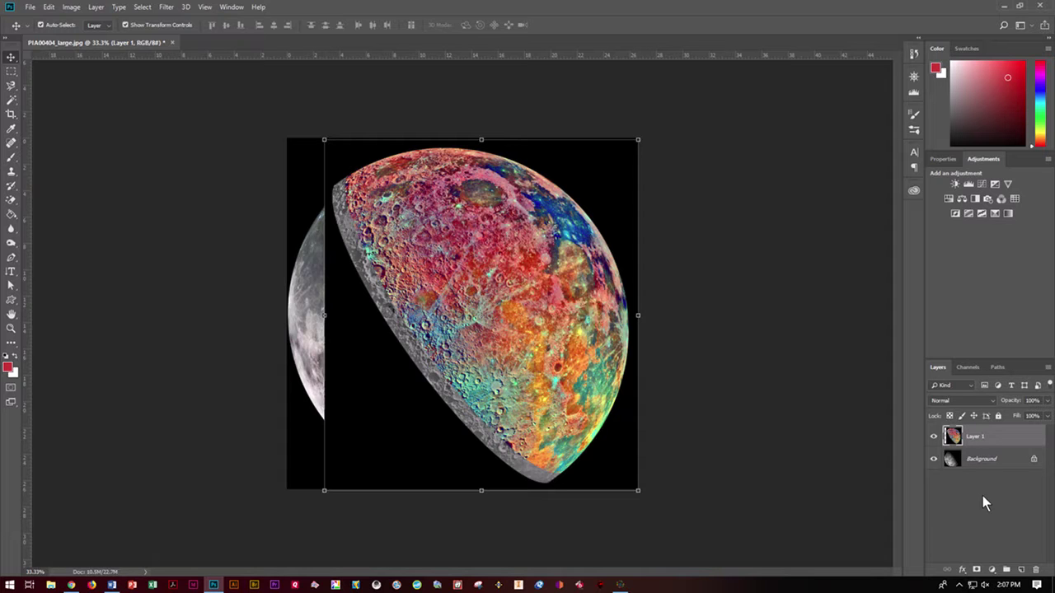
{"action": "left_click", "coordinate": [977, 570]}
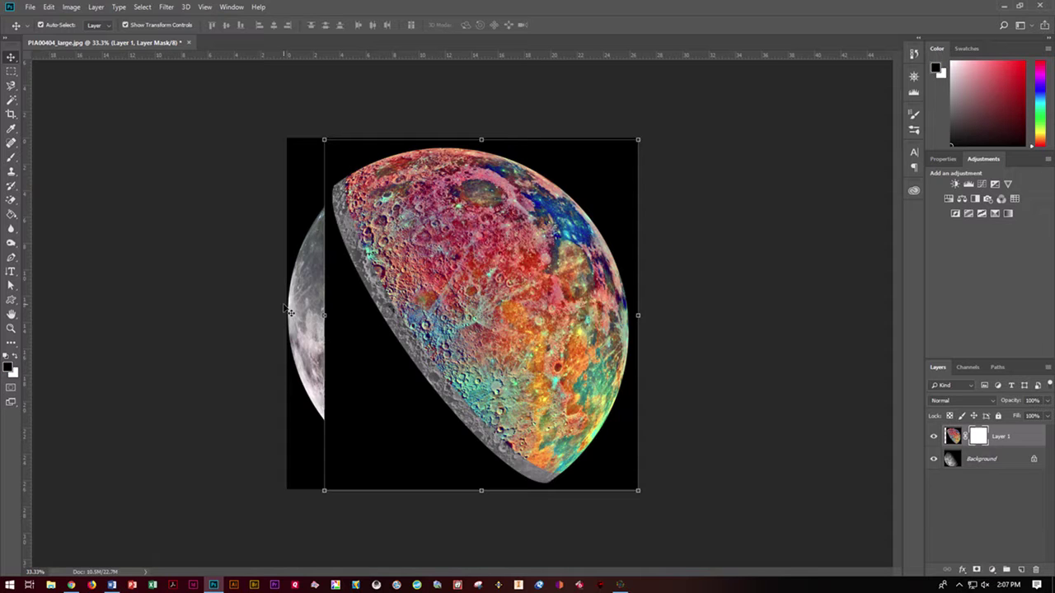
With a 175 px Brush at maximum hardness, paint black on the mask over the black area beside the colourful moon to reveal the grey moon
{"action": "left_click", "coordinate": [12, 158]}
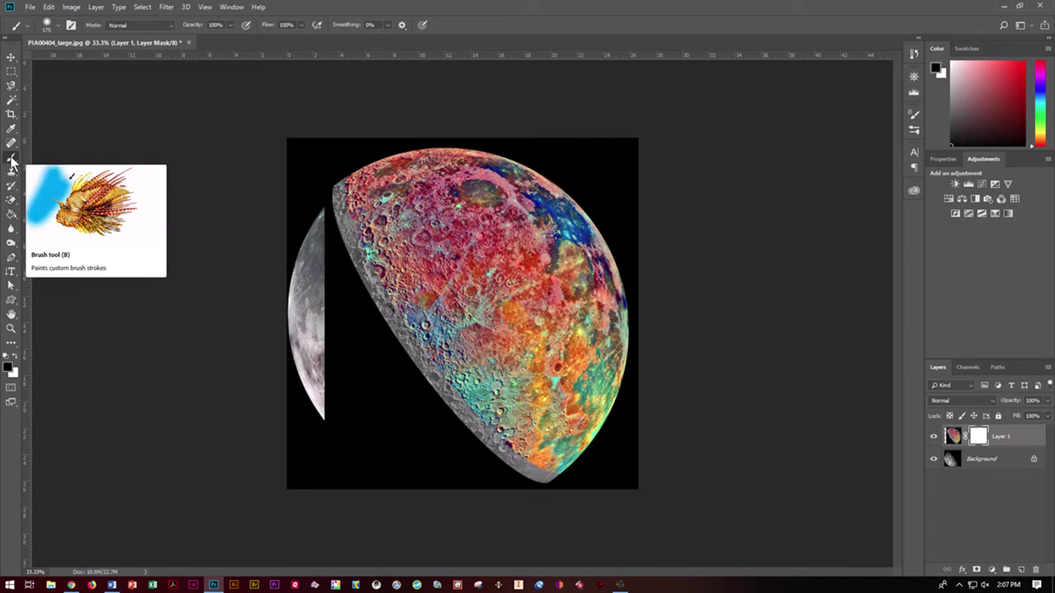
{"action": "left_click", "coordinate": [58, 25]}
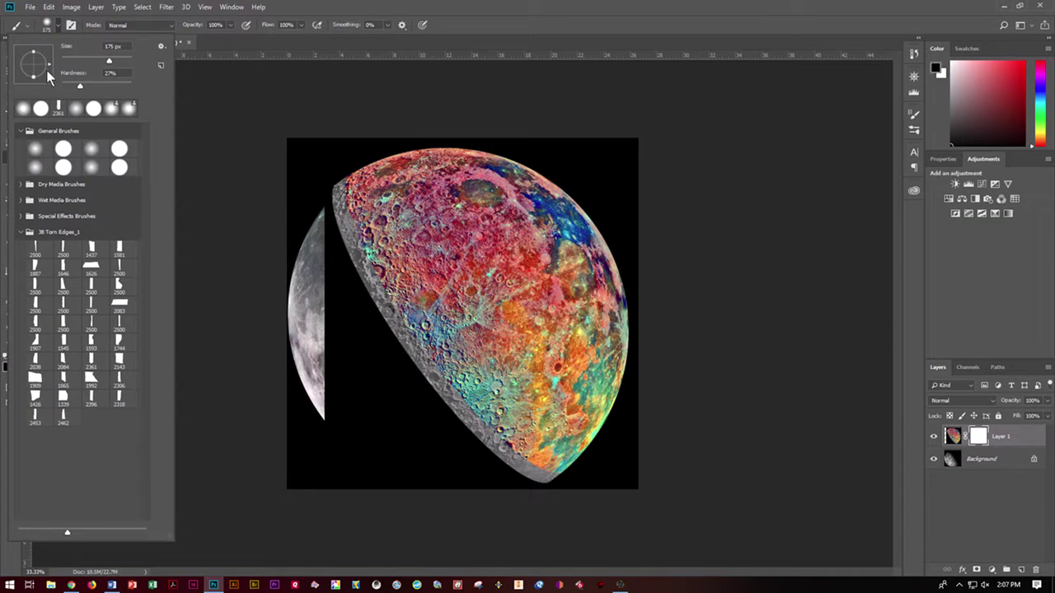
{"action": "left_click_drag", "start_coordinate": [79, 88], "coordinate": [141, 92]}
{"action": "key", "text": "Return"}
{"action": "mouse_move", "coordinate": [328, 280]}
{"action": "left_mouse_down"}
{"action": "mouse_move", "coordinate": [371, 377]}
{"action": "mouse_move", "coordinate": [334, 360]}
{"action": "mouse_move", "coordinate": [340, 478]}
{"action": "mouse_move", "coordinate": [361, 488]}
{"action": "mouse_move", "coordinate": [356, 402]}
{"action": "mouse_move", "coordinate": [422, 483]}
{"action": "mouse_move", "coordinate": [445, 490]}
{"action": "mouse_move", "coordinate": [407, 437]}
{"action": "mouse_move", "coordinate": [498, 492]}
{"action": "mouse_move", "coordinate": [399, 408]}
{"action": "mouse_move", "coordinate": [314, 271]}
{"action": "mouse_move", "coordinate": [299, 191]}
{"action": "left_mouse_up"}
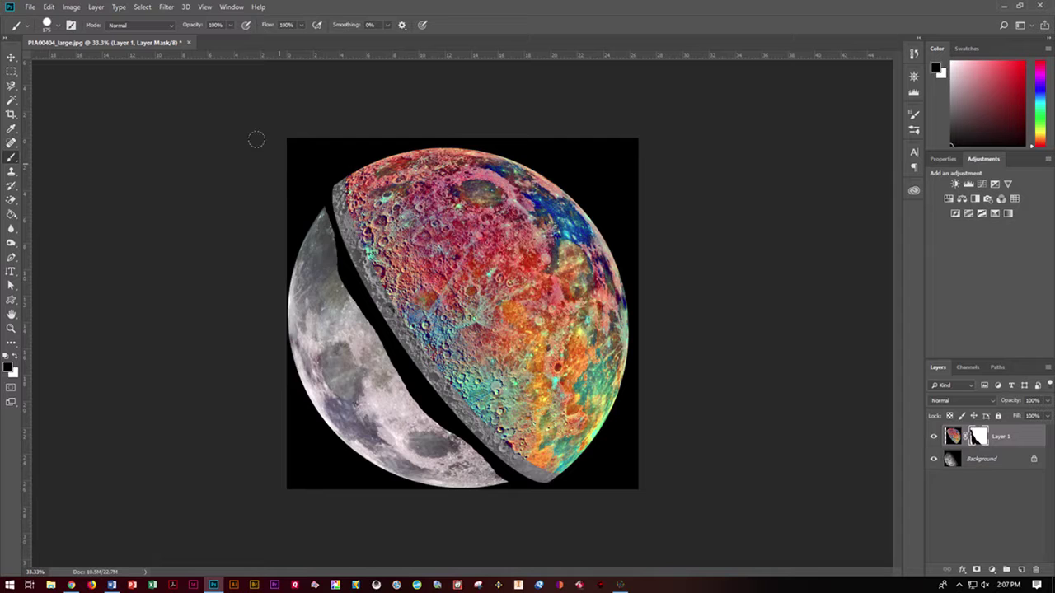
Soften the brush to 24% hardness and paint black on the mask along the colourful moon's grey edge to blend both halves
{"action": "left_click", "coordinate": [55, 28]}
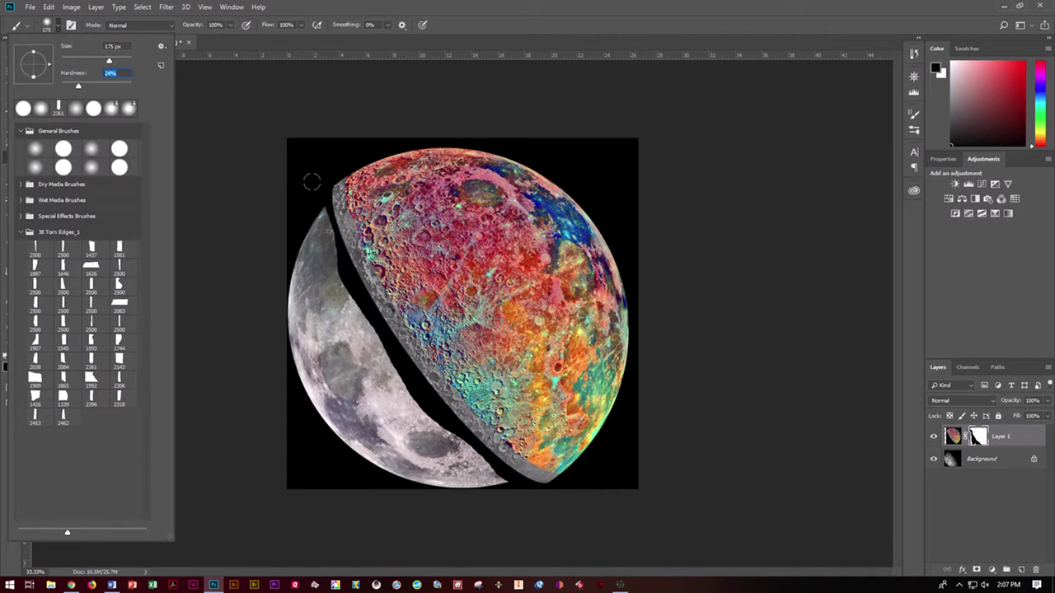
{"action": "key", "text": "Return"}
{"action": "mouse_move", "coordinate": [312, 197]}
{"action": "left_mouse_down"}
{"action": "mouse_move", "coordinate": [324, 244]}
{"action": "mouse_move", "coordinate": [388, 354]}
{"action": "mouse_move", "coordinate": [328, 237]}
{"action": "left_mouse_up"}
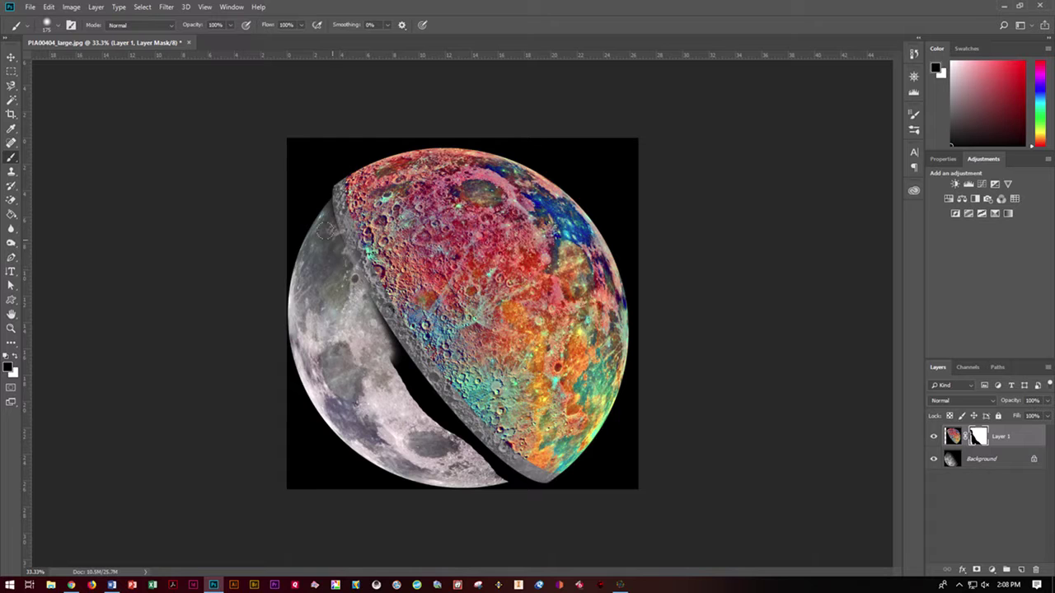
{"action": "left_click_drag", "start_coordinate": [314, 199], "coordinate": [313, 174]}
{"action": "mouse_move", "coordinate": [363, 305]}
{"action": "left_mouse_down"}
{"action": "mouse_move", "coordinate": [449, 425]}
{"action": "mouse_move", "coordinate": [546, 485]}
{"action": "left_mouse_up"}
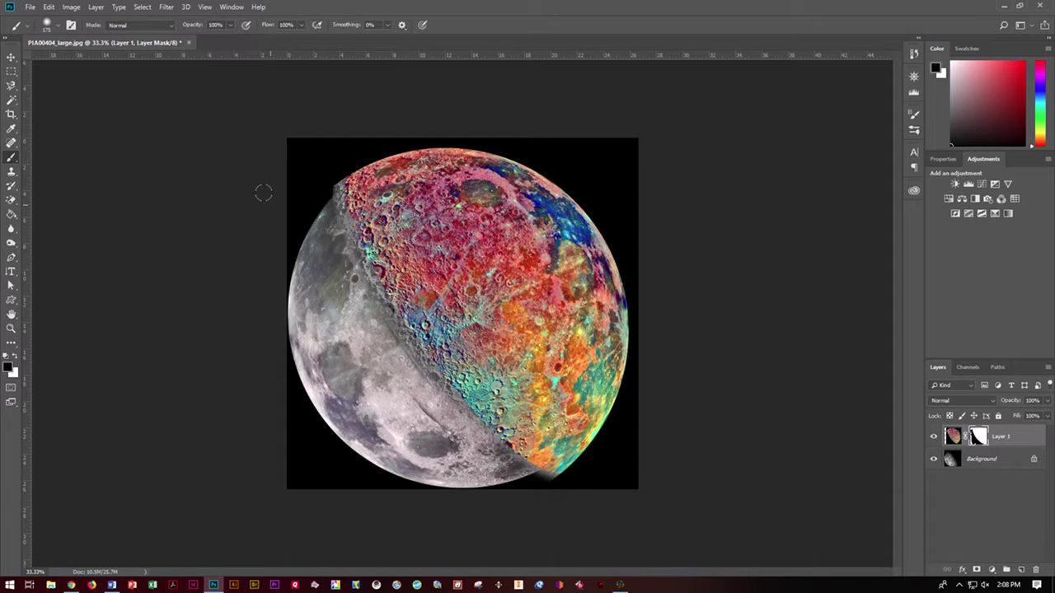
{"action": "mouse_move", "coordinate": [320, 169]}
{"action": "left_mouse_down"}
{"action": "mouse_move", "coordinate": [341, 256]}
{"action": "mouse_move", "coordinate": [367, 288]}
{"action": "left_mouse_up"}
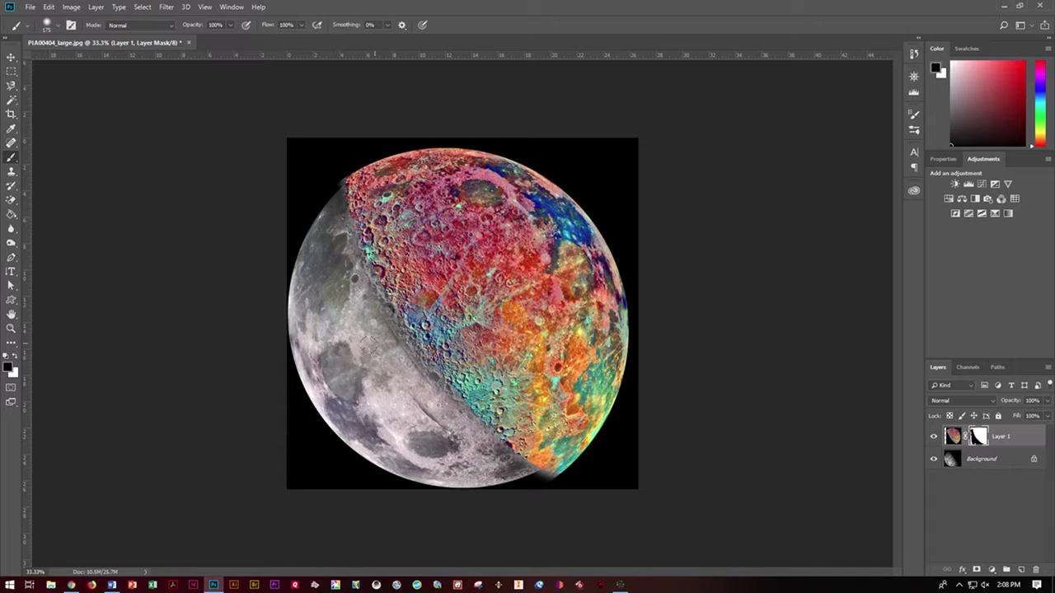
Paint white on the mask at the seam's upper end to bring back the hidden area, and mask it out again with black
{"action": "left_click", "coordinate": [16, 357]}
{"action": "mouse_move", "coordinate": [324, 187]}
{"action": "left_mouse_down"}
{"action": "mouse_move", "coordinate": [336, 239]}
{"action": "mouse_move", "coordinate": [325, 190]}
{"action": "left_mouse_up"}
{"action": "left_click", "coordinate": [15, 357]}
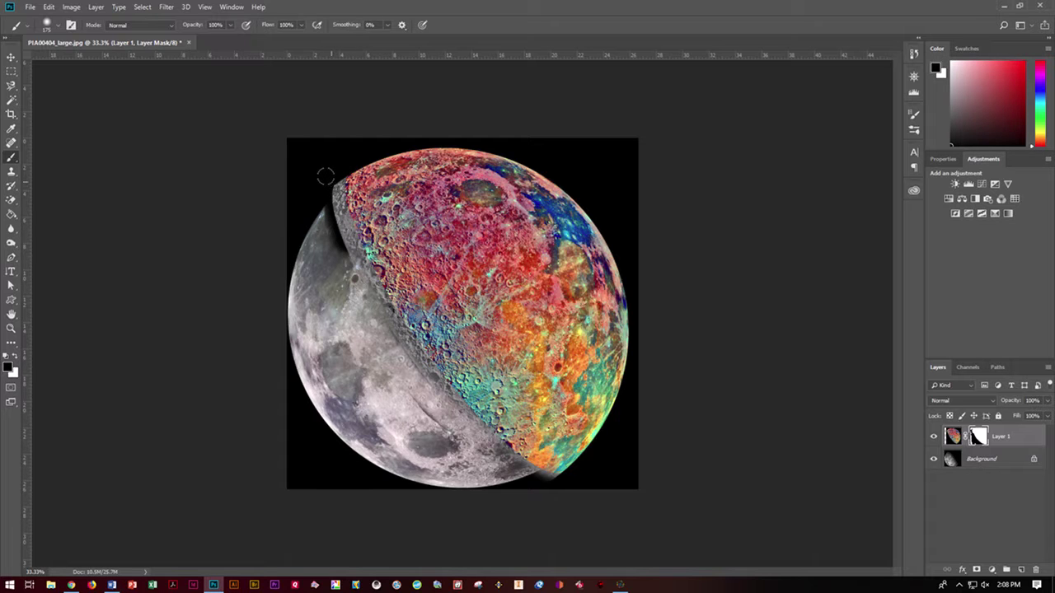
{"action": "mouse_move", "coordinate": [326, 176]}
{"action": "left_mouse_down"}
{"action": "mouse_move", "coordinate": [344, 259]}
{"action": "mouse_move", "coordinate": [326, 269]}
{"action": "mouse_move", "coordinate": [345, 241]}
{"action": "left_mouse_up"}
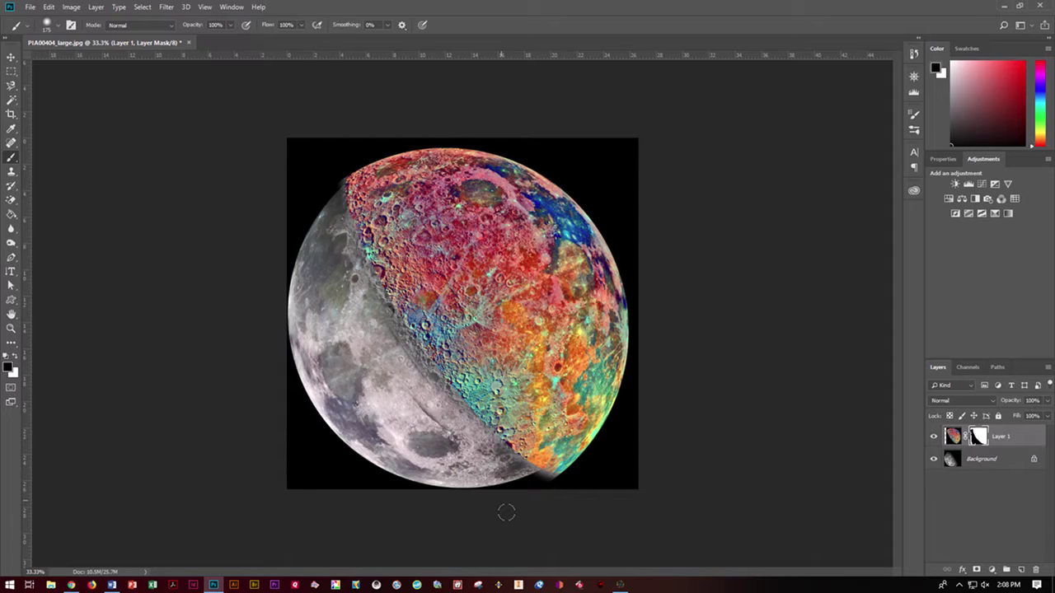
{"action": "mouse_move", "coordinate": [534, 479]}
{"action": "left_mouse_down"}
{"action": "mouse_move", "coordinate": [545, 486]}
{"action": "mouse_move", "coordinate": [526, 476]}
{"action": "left_mouse_up"}
Scale the colourful moon image on Layer 1 to about 94.5%, align it with the grey moon's outline, and apply the transformation
{"action": "left_click", "coordinate": [11, 57]}
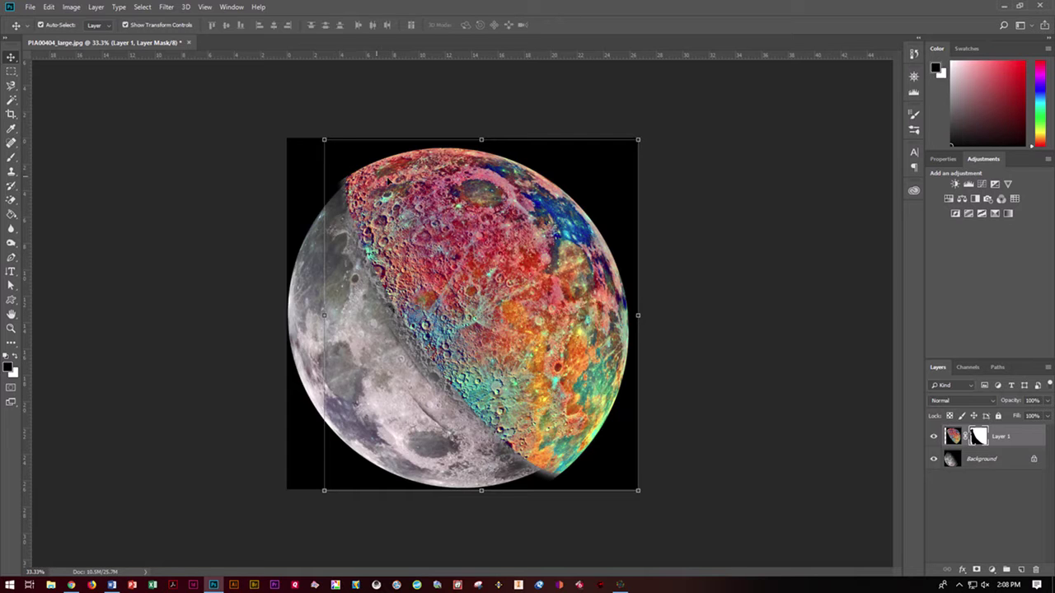
{"action": "left_click", "coordinate": [953, 437]}
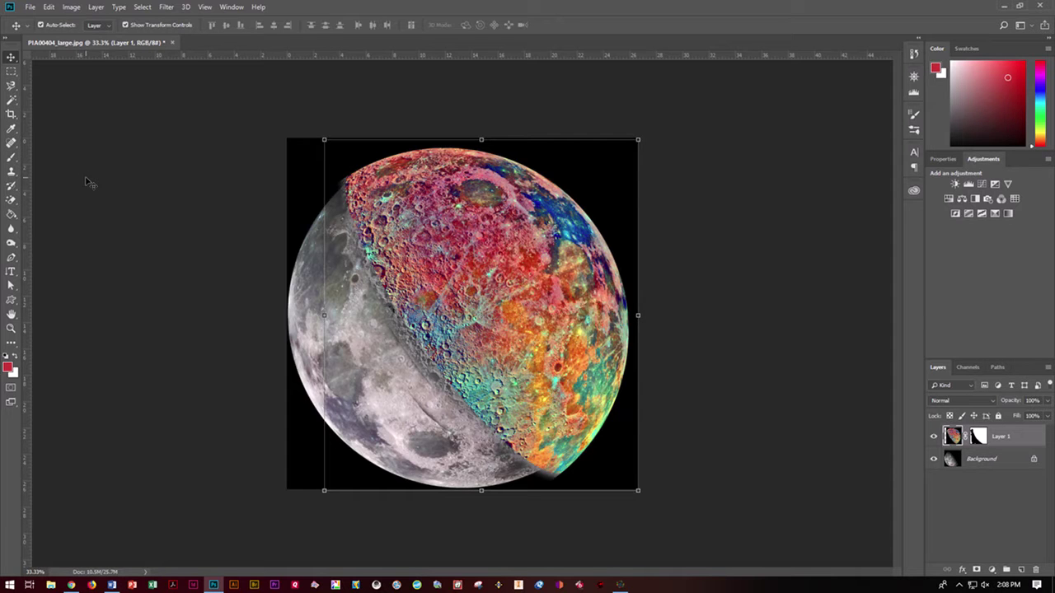
{"action": "left_click", "coordinate": [323, 139]}
{"action": "left_click_drag", "start_coordinate": [323, 139], "coordinate": [342, 158]}
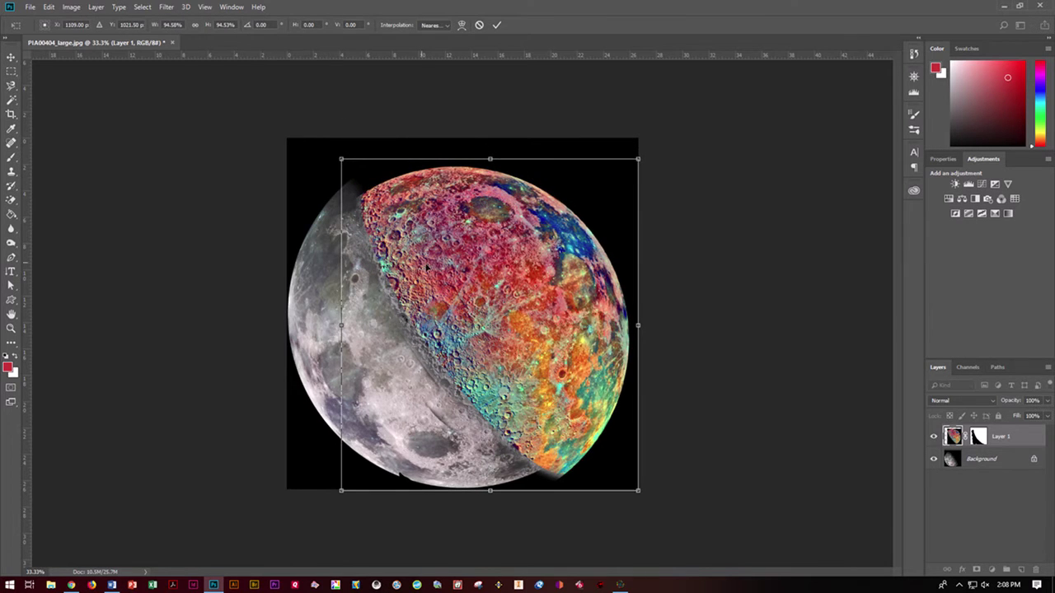
{"action": "mouse_move", "coordinate": [438, 269]}
{"action": "left_mouse_down"}
{"action": "mouse_move", "coordinate": [417, 249]}
{"action": "mouse_move", "coordinate": [427, 255]}
{"action": "left_mouse_up"}
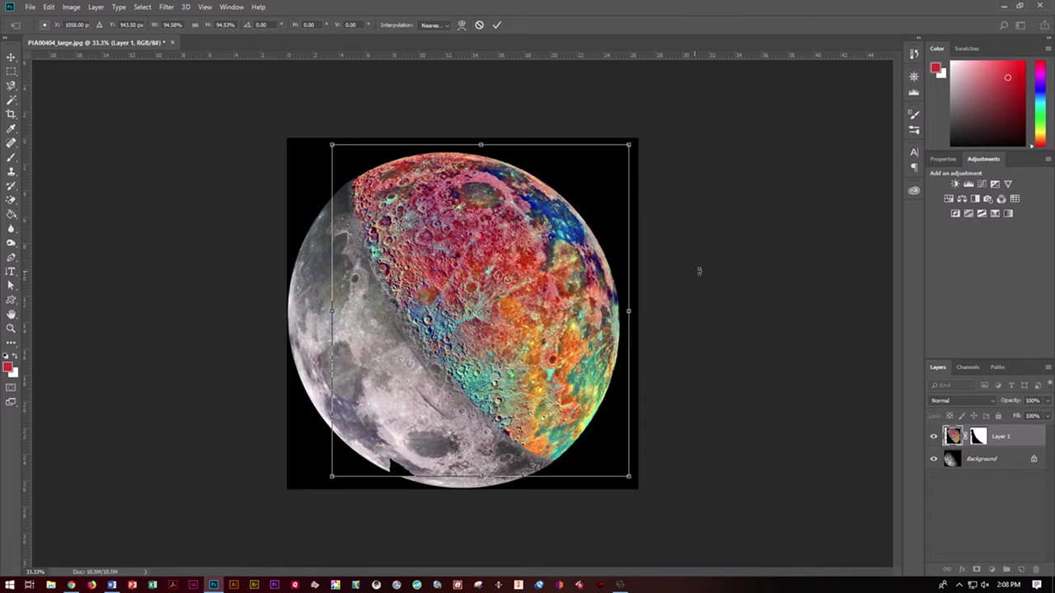
{"action": "left_click", "coordinate": [4, 59]}
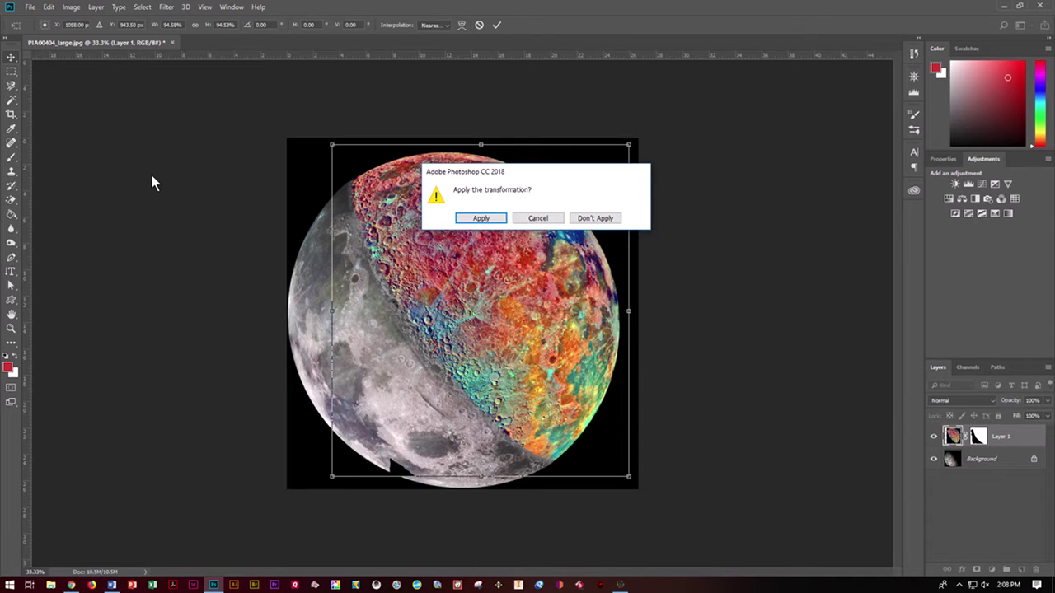
{"action": "left_click", "coordinate": [483, 219]}
{"action": "left_click", "coordinate": [234, 246]}
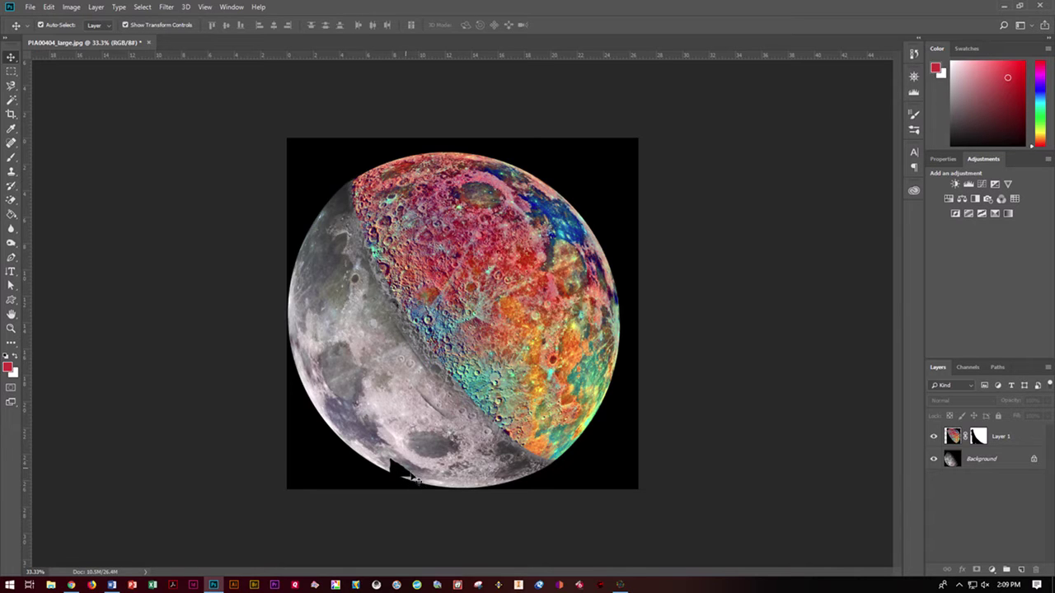
Paint black on Layer 1's mask over the dark notch at the grey moon's bottom edge, and deselect the layer
{"action": "left_click", "coordinate": [14, 159]}
{"action": "left_click", "coordinate": [6, 355]}
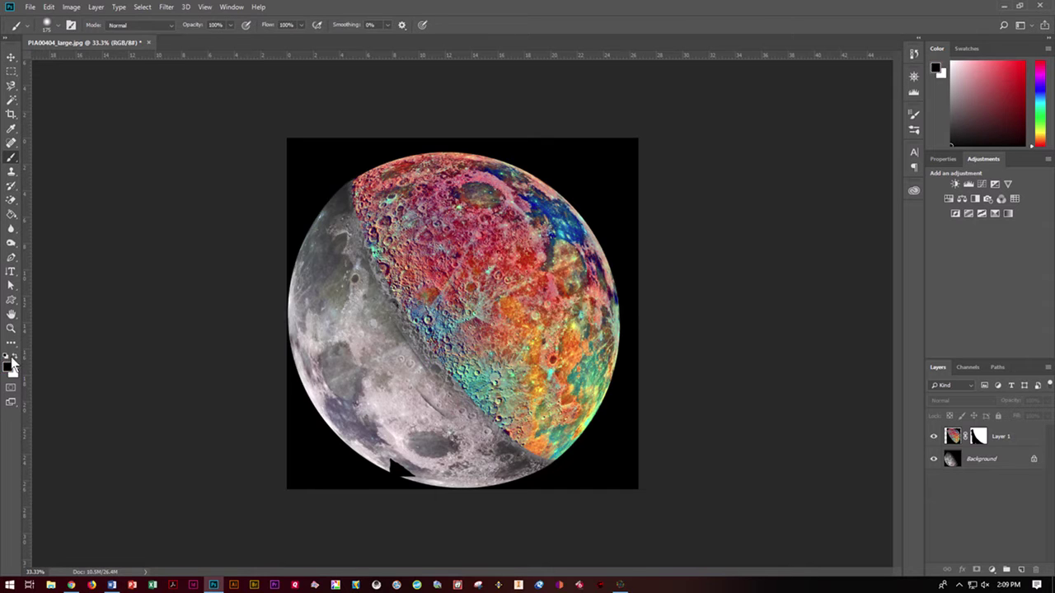
{"action": "left_click", "coordinate": [976, 437]}
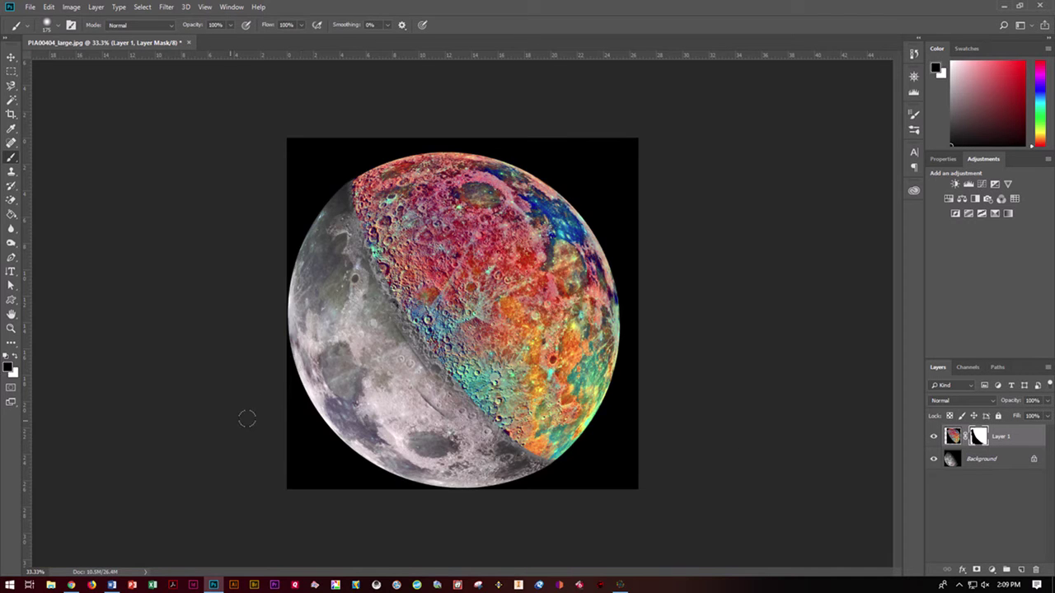
{"action": "left_click", "coordinate": [11, 58]}
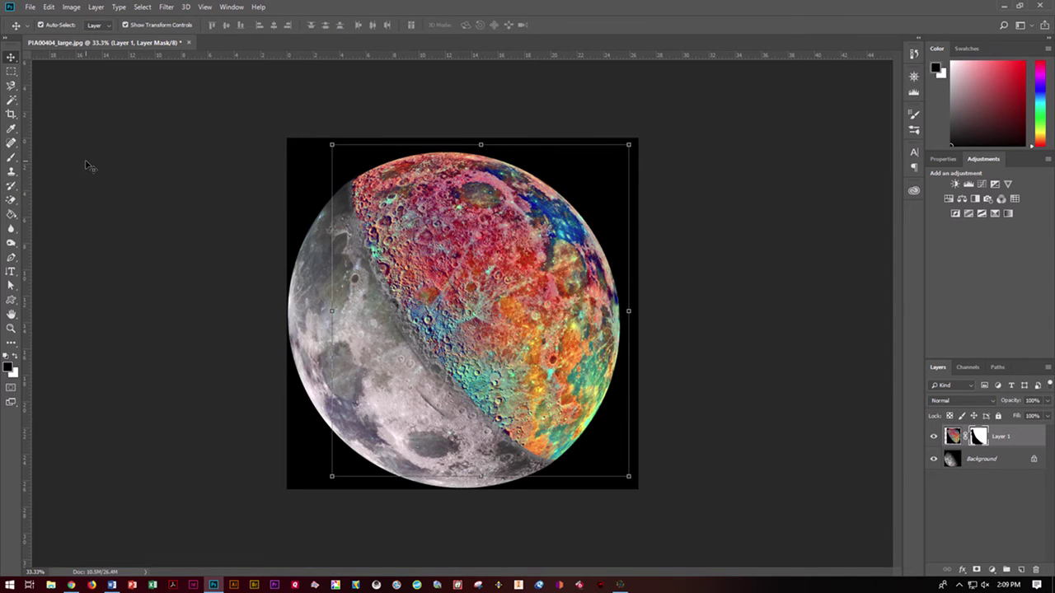
{"action": "left_click", "coordinate": [86, 164]}
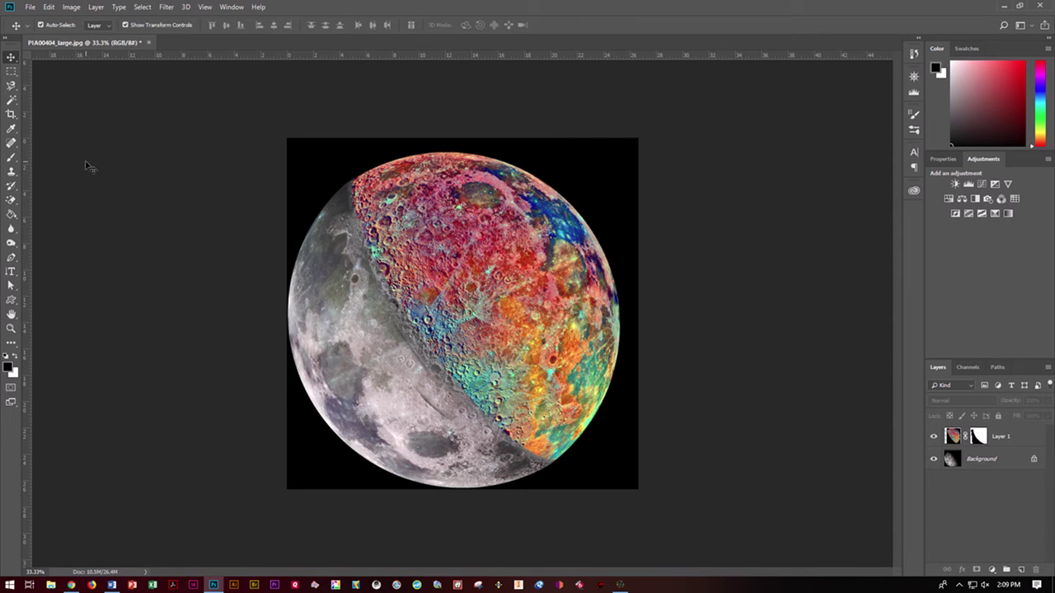
Save the composite in the moon folder as PIA00404_large.psd in Photoshop format with layers included
{"action": "left_click", "coordinate": [33, 8]}
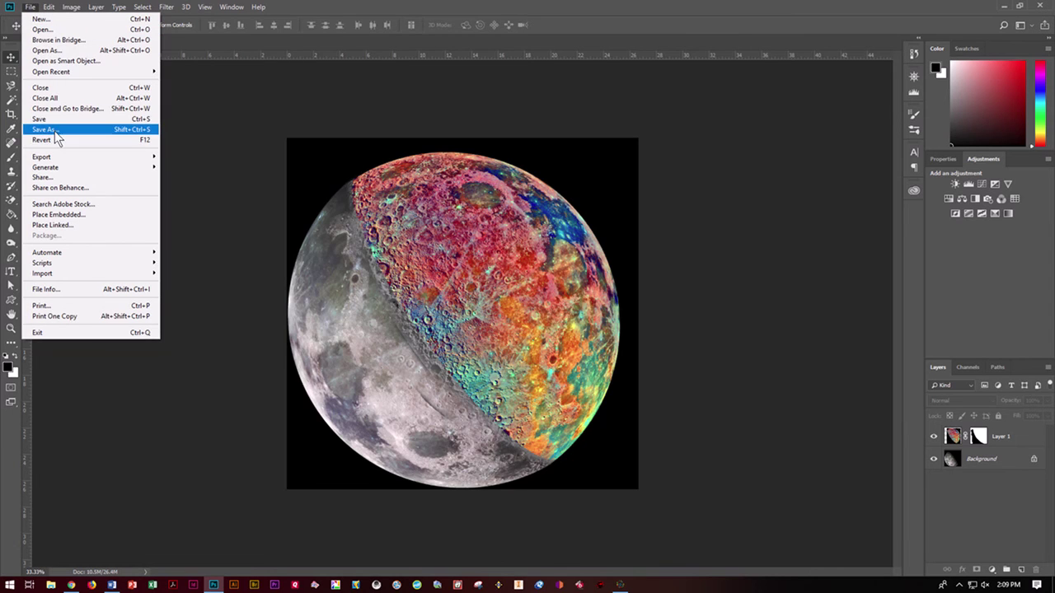
{"action": "left_click", "coordinate": [56, 136]}
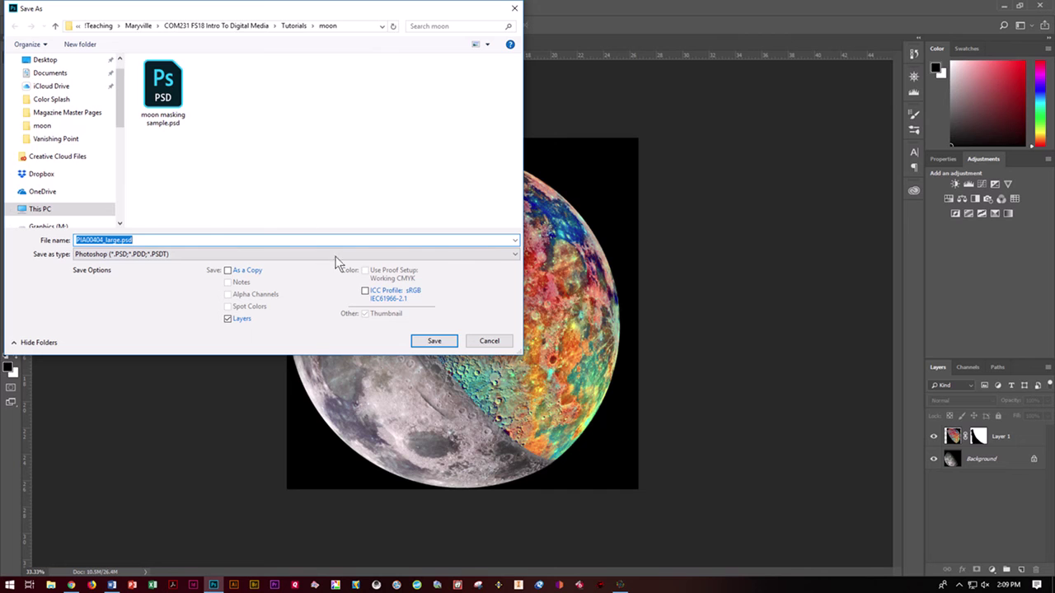
{"action": "left_click", "coordinate": [430, 343]}
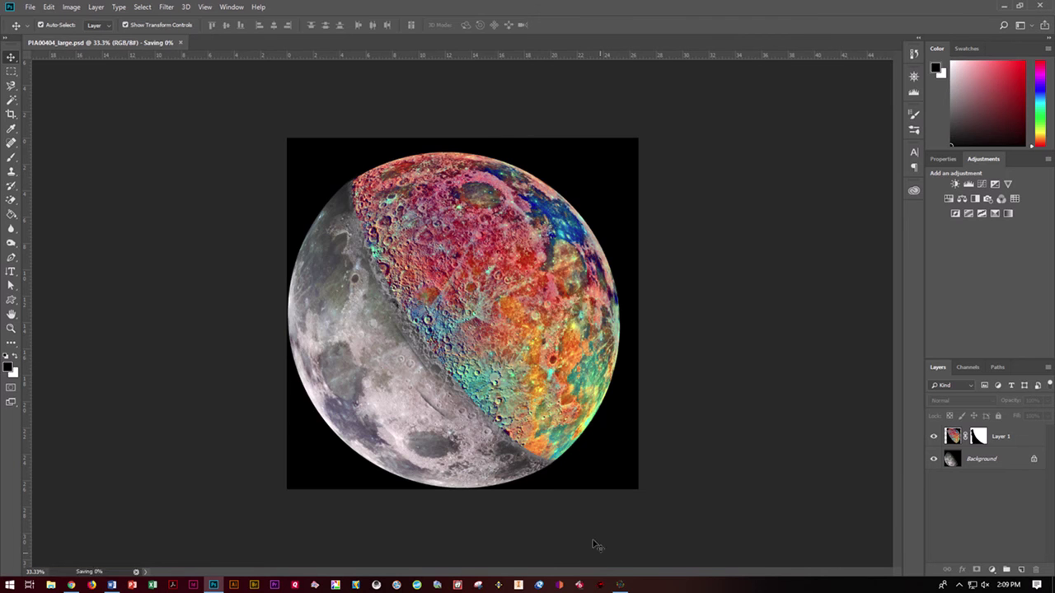